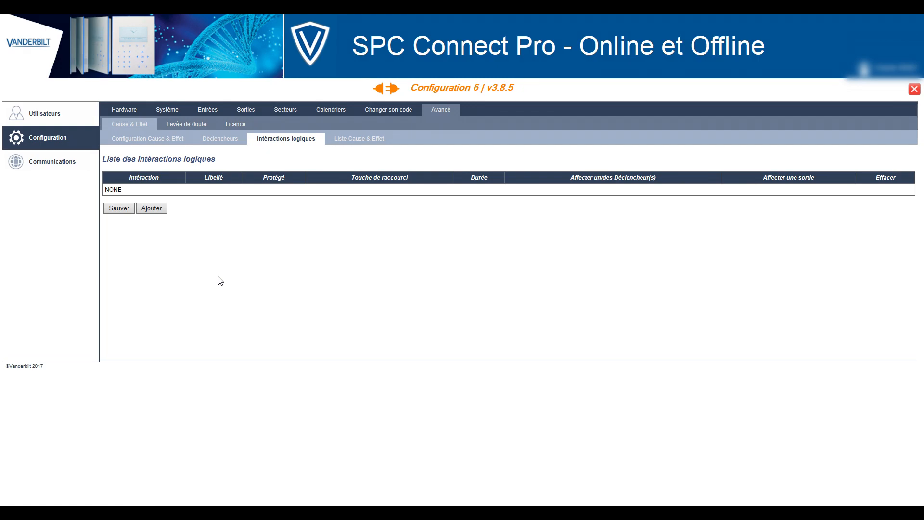
Add a new trigger labelled "Detecteurs" and keep its trigger logic on Logique ET.
click(205, 141)
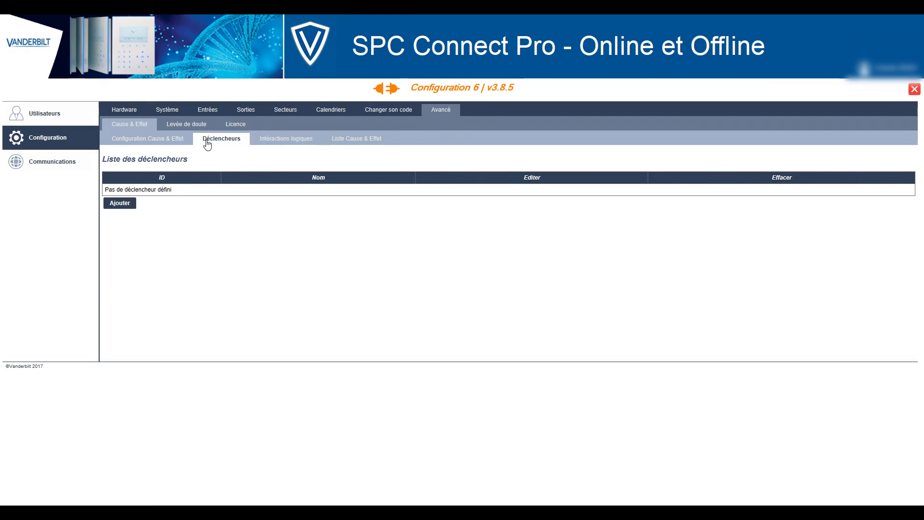
click(126, 205)
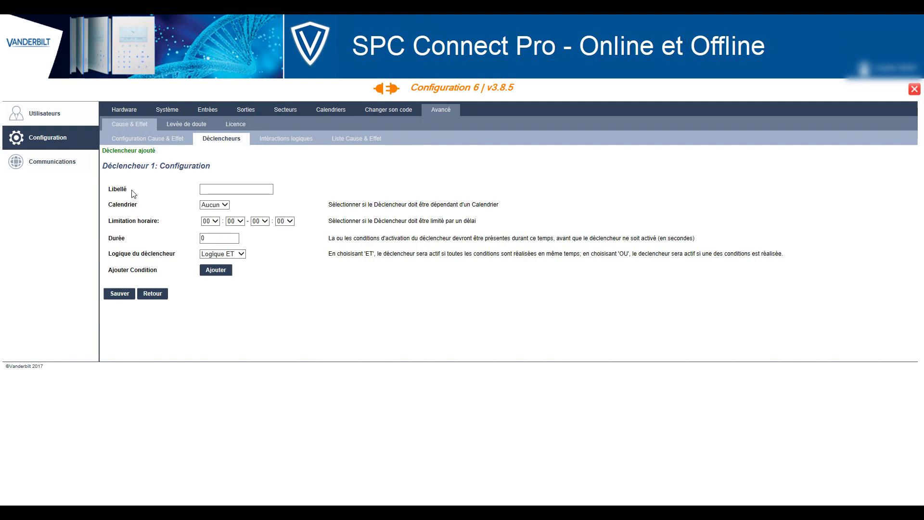
click(227, 190)
text(Detecteurs)
click(240, 255)
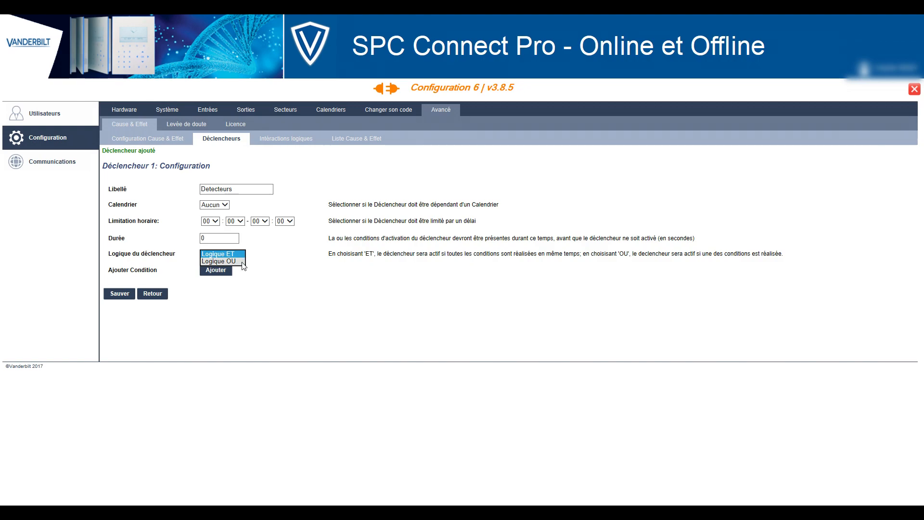
click(242, 254)
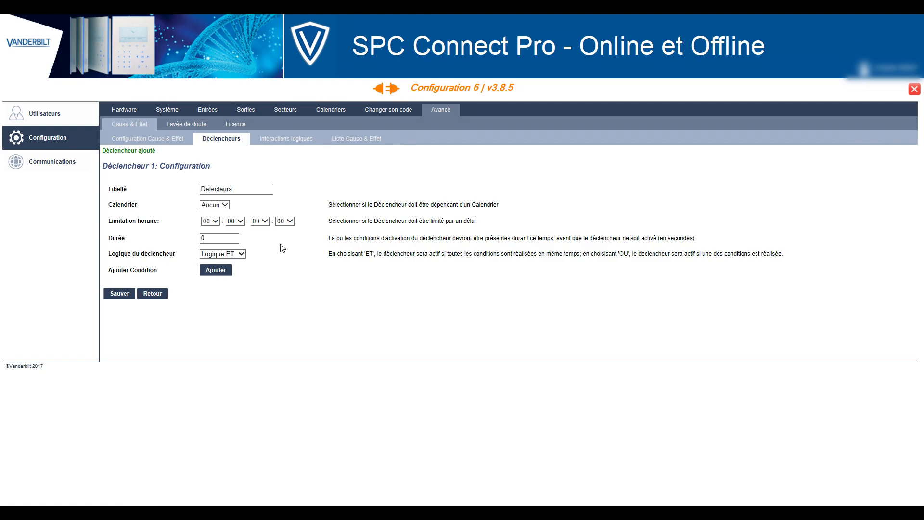
Start a new condition for the Detecteurs trigger and review the zone, output, system, user, profile and transponder condition options.
click(214, 271)
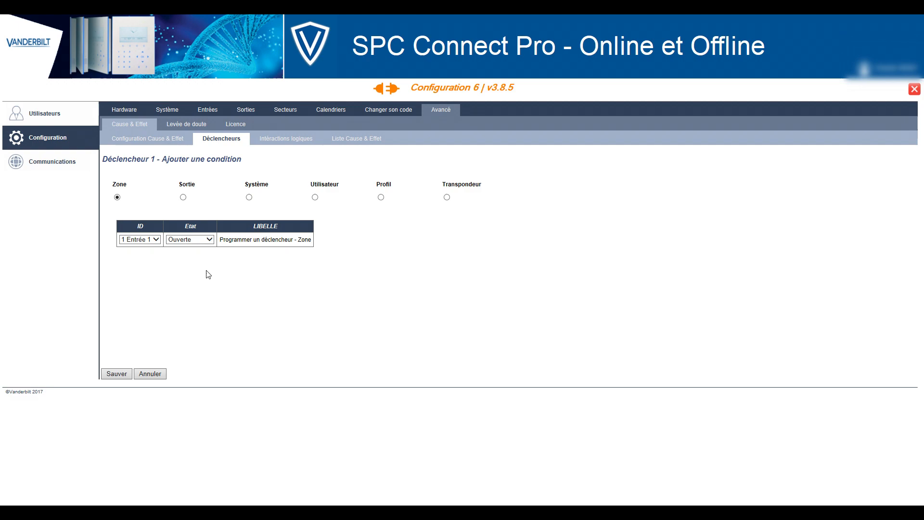
click(155, 242)
click(178, 241)
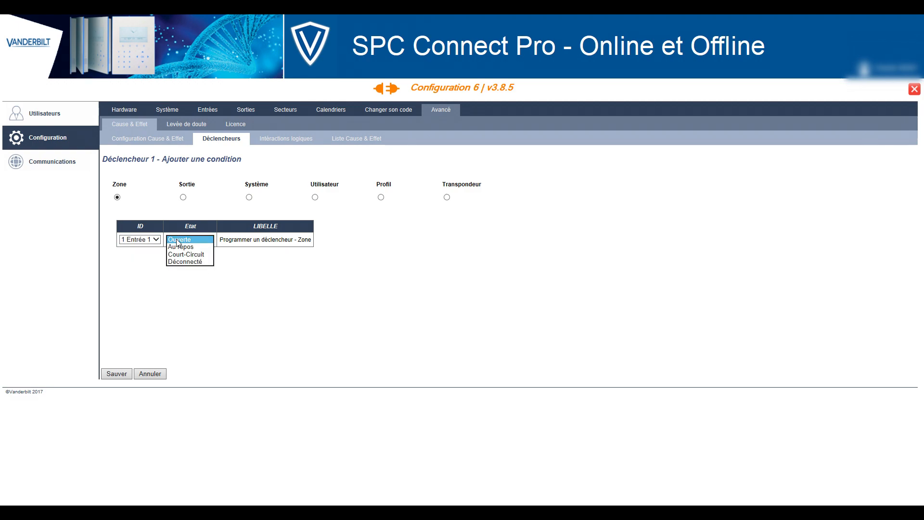
click(183, 198)
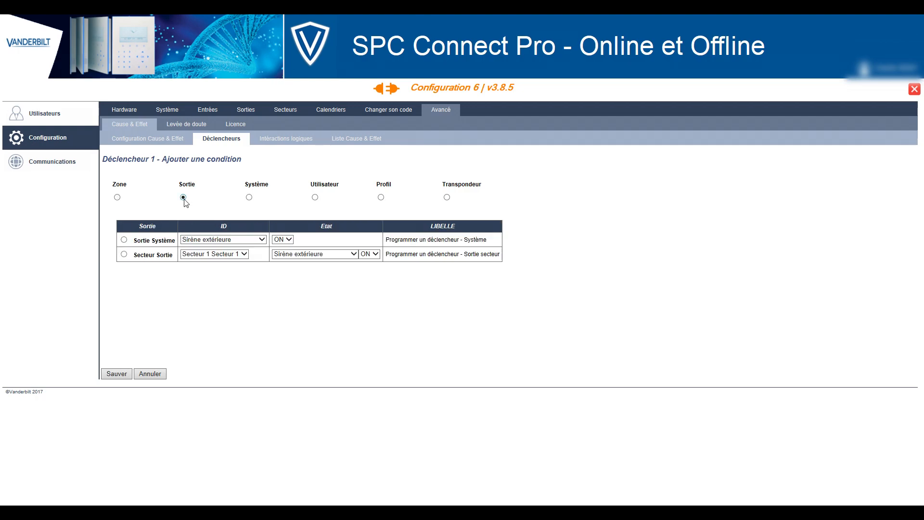
click(235, 240)
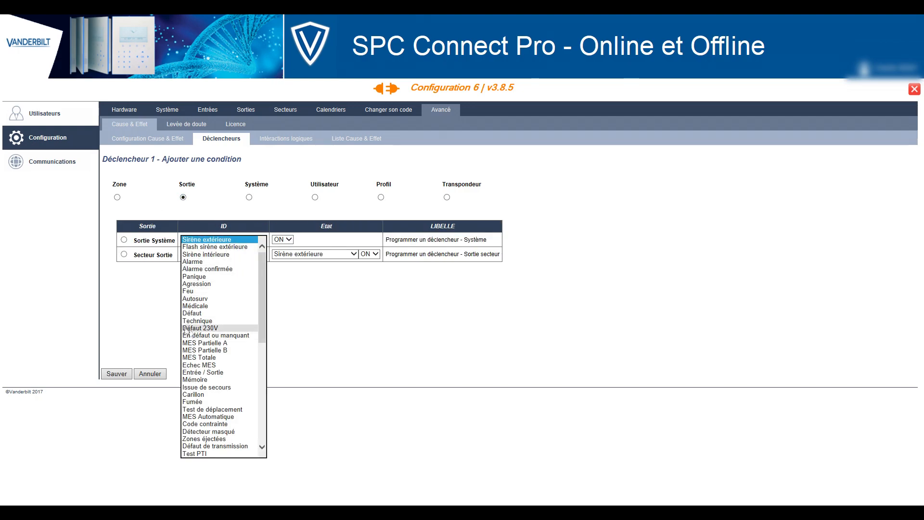
click(169, 320)
click(248, 197)
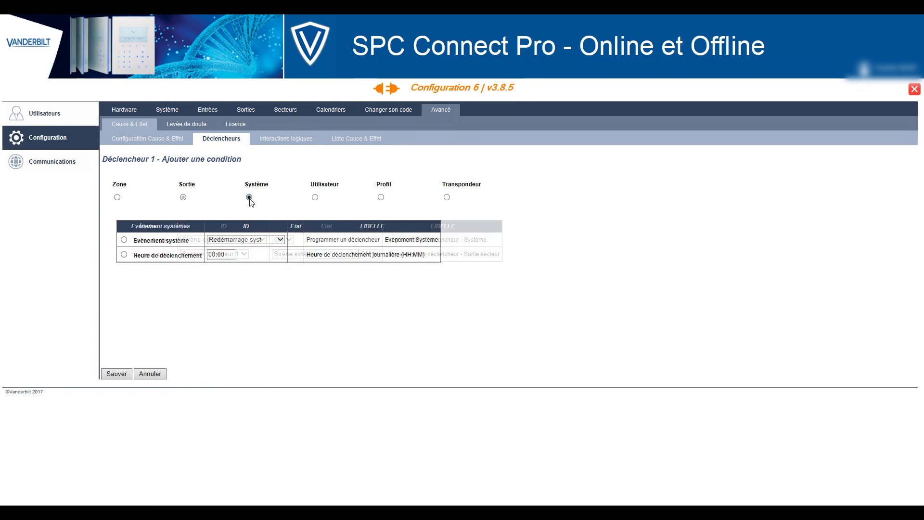
click(315, 197)
click(381, 198)
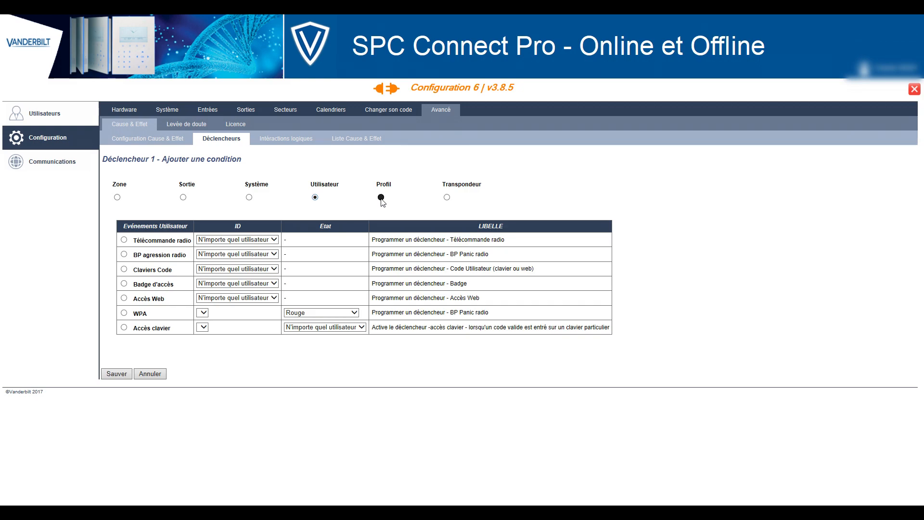
click(447, 197)
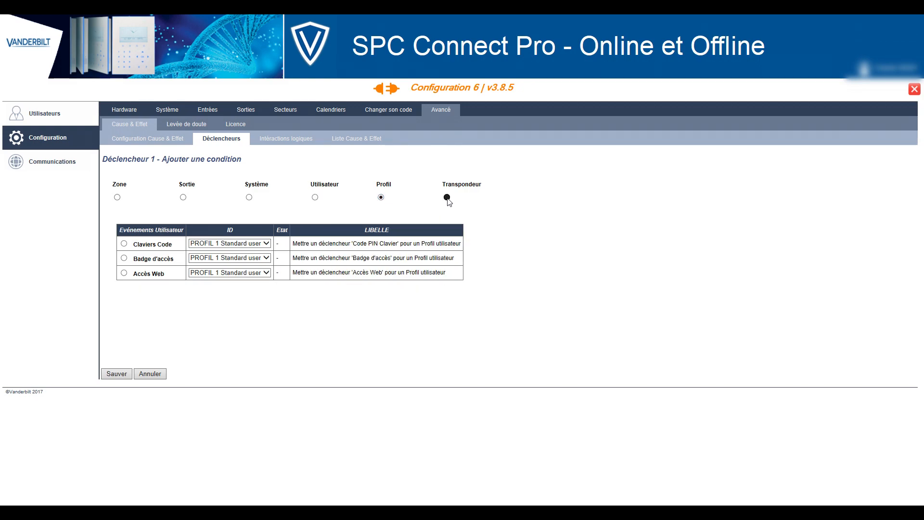
Add a zone condition to the trigger for 1 Entrée 1 in the Ouverte state.
click(117, 197)
click(141, 239)
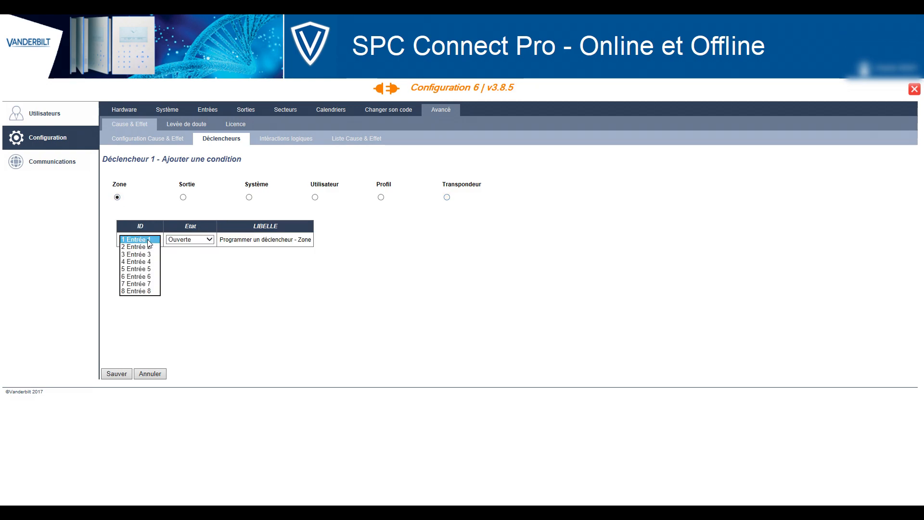
click(147, 240)
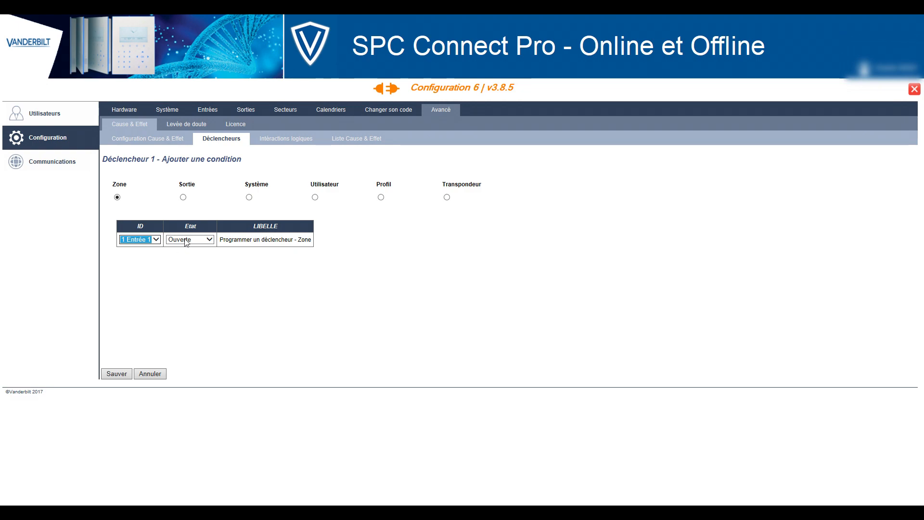
click(116, 374)
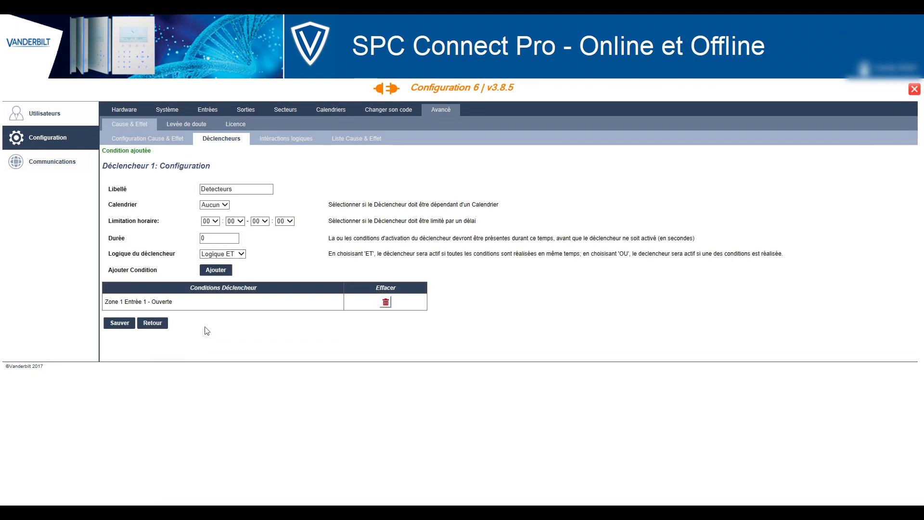
Add a second zone condition for 2 Entrée 2 in the Ouverte state and save the trigger.
click(223, 272)
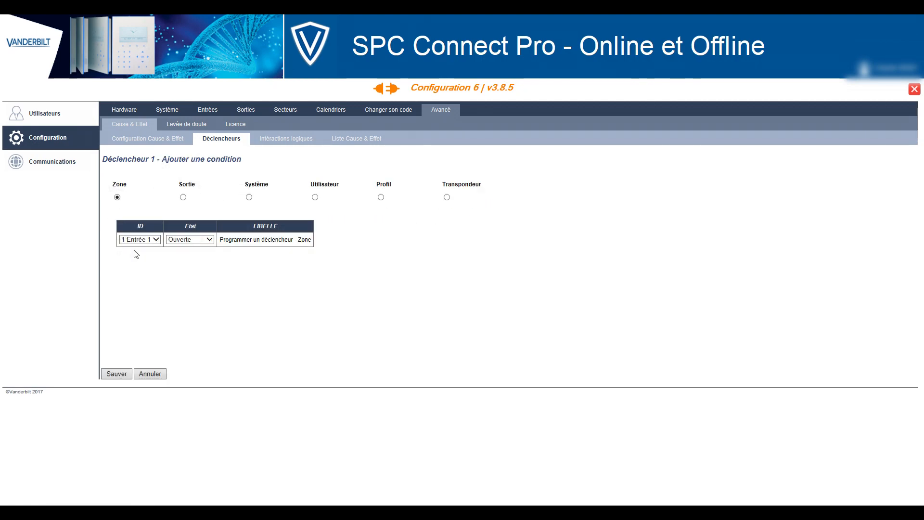
click(146, 246)
click(138, 253)
click(117, 374)
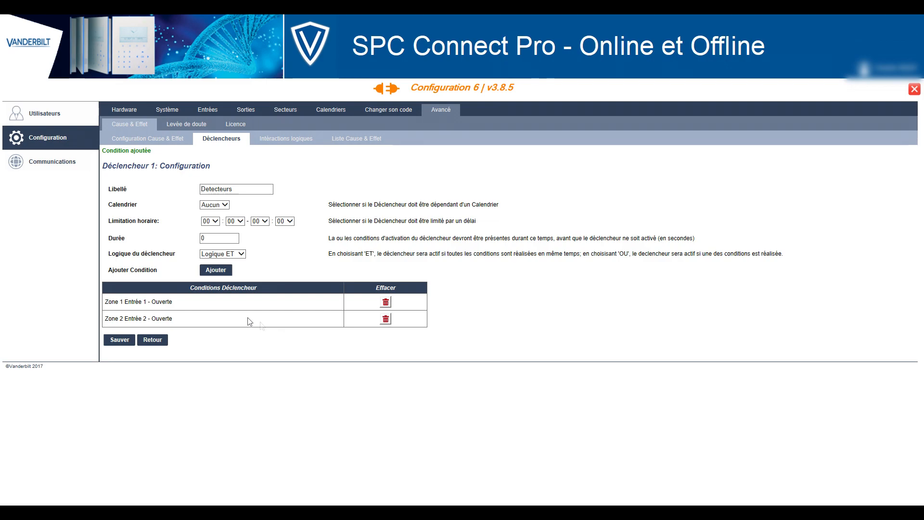
click(127, 343)
Add a new logical interaction and label it "Lampes".
click(284, 140)
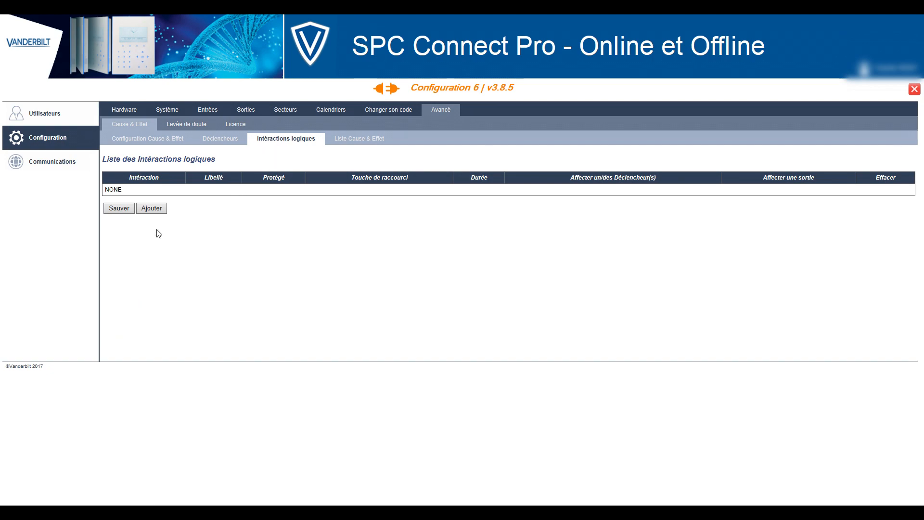
click(151, 208)
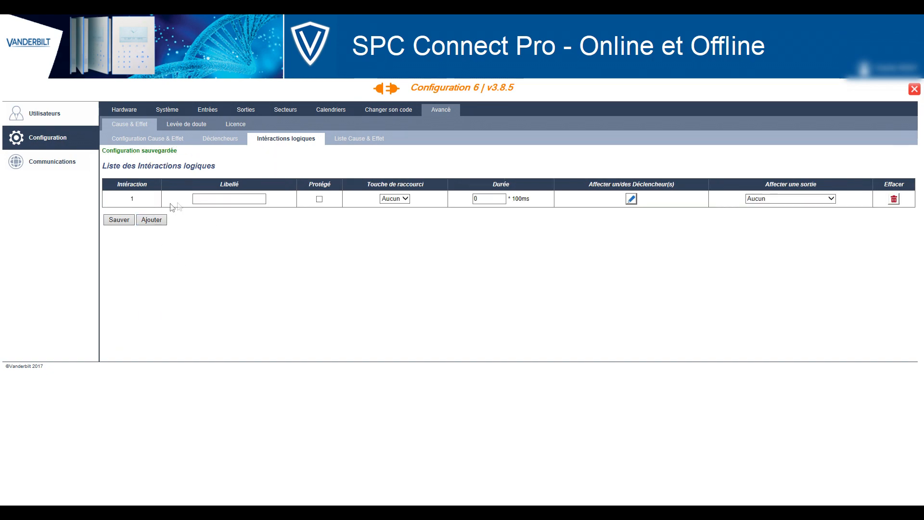
click(205, 197)
text(Lampes)
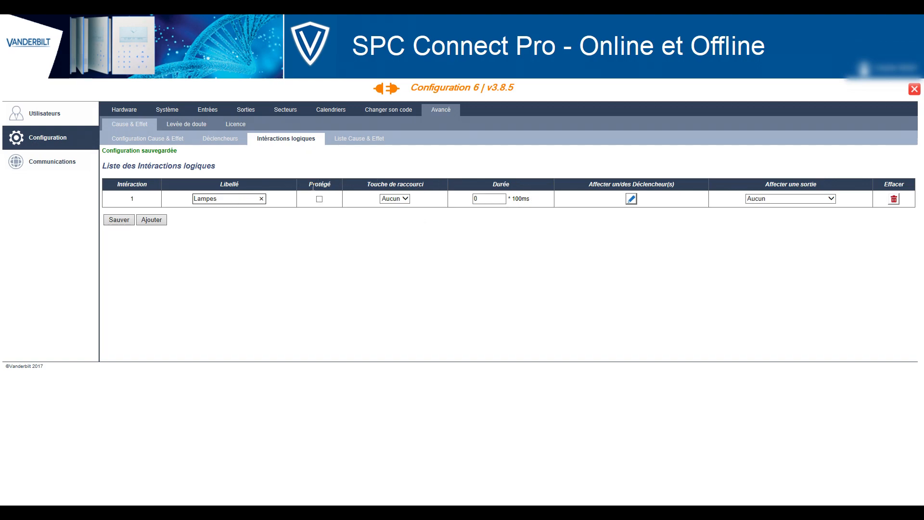
Assign shortcut key #1 to the Lampes interaction, leaving its protection option and duration as they are.
drag(309, 183, 331, 185)
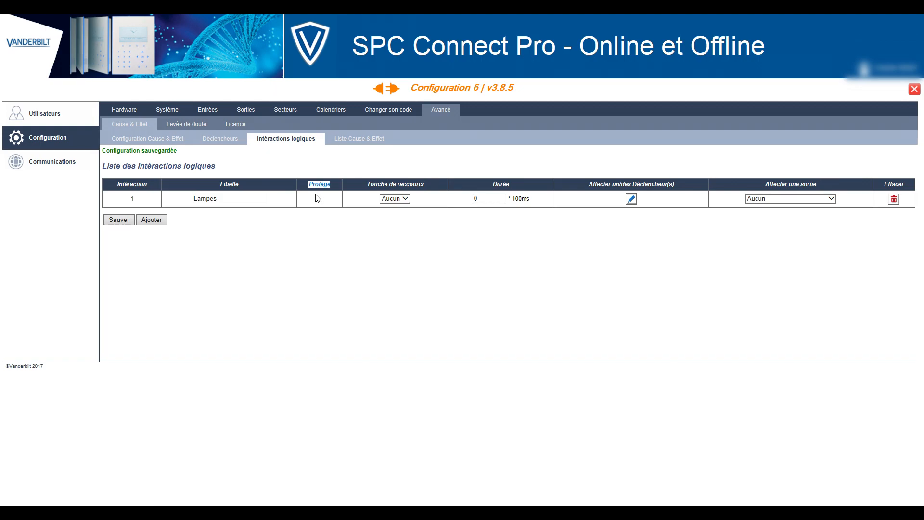
drag(364, 186, 427, 188)
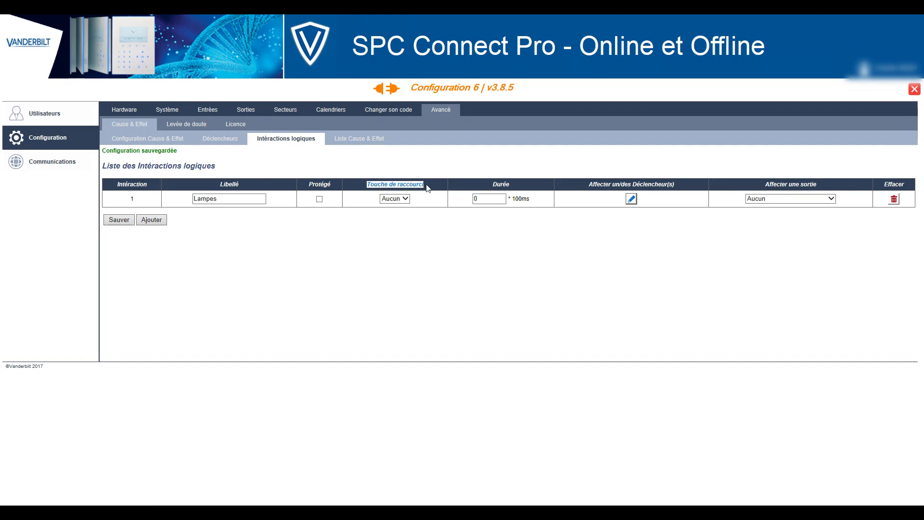
click(404, 199)
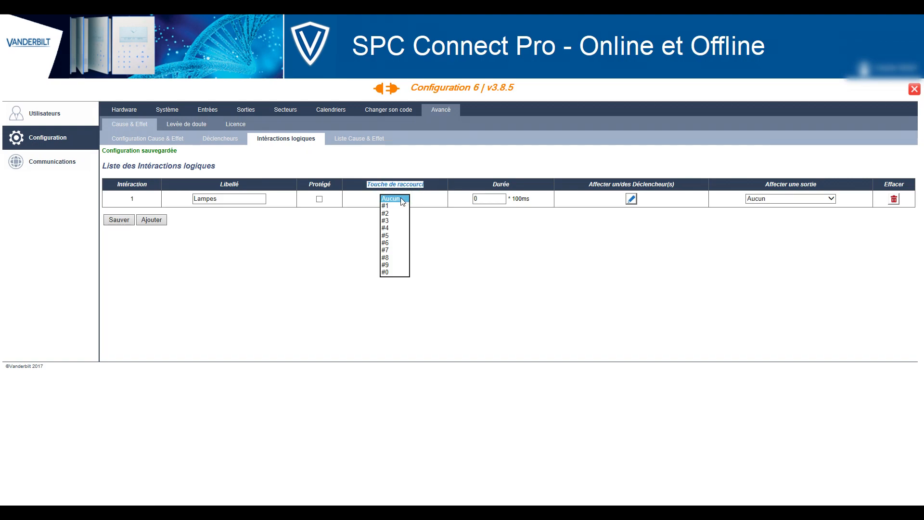
click(397, 207)
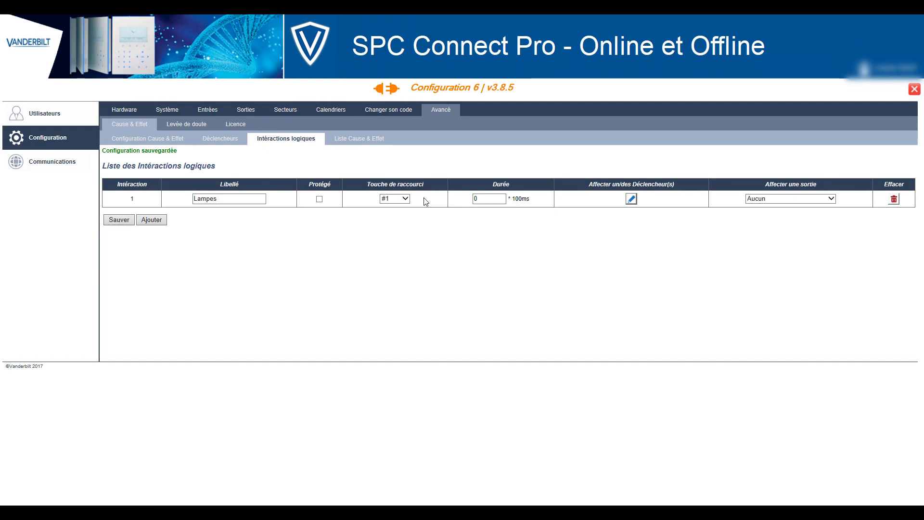
double_click(480, 199)
click(479, 199)
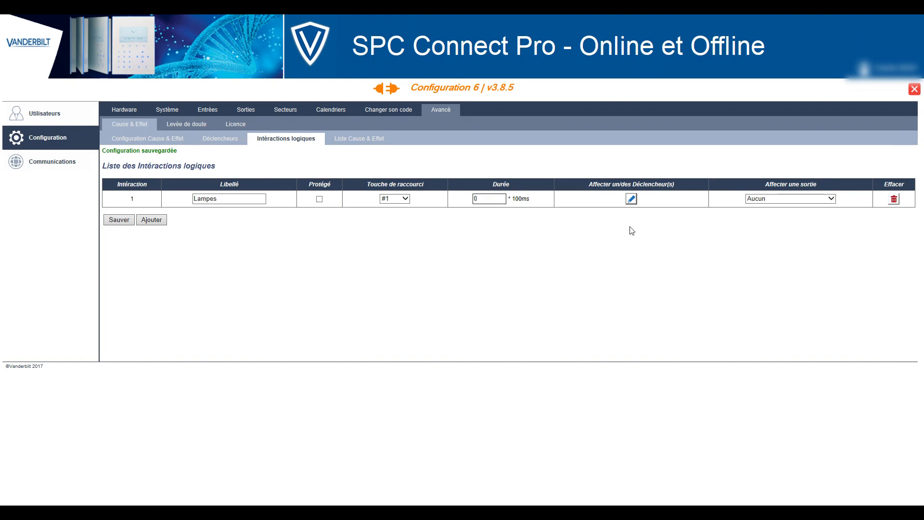
Assign the Detecteurs trigger with a Positif edge as the ON trigger of the Lampes interaction.
click(631, 199)
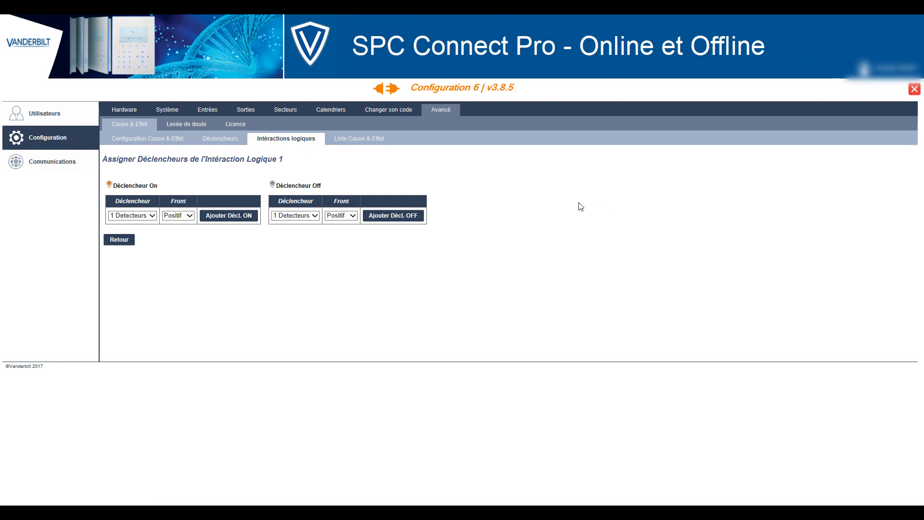
triple_click(157, 185)
drag(277, 185, 321, 185)
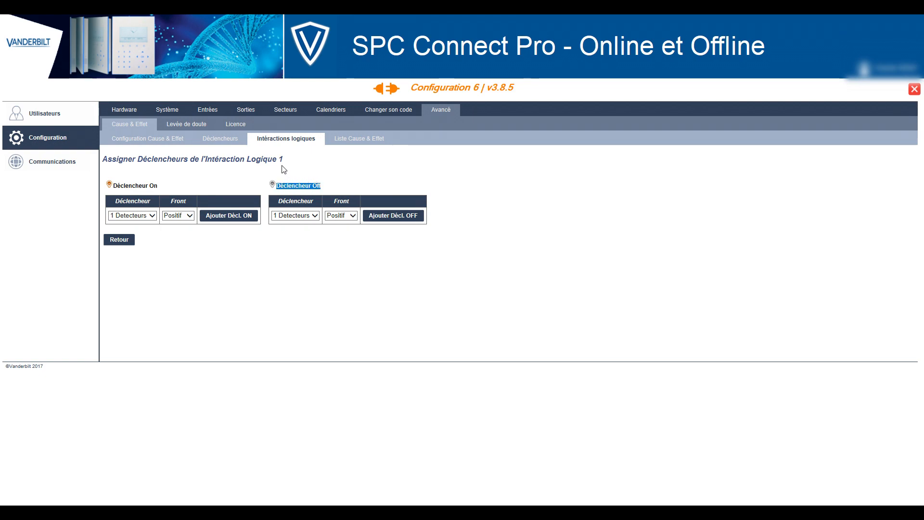
click(224, 179)
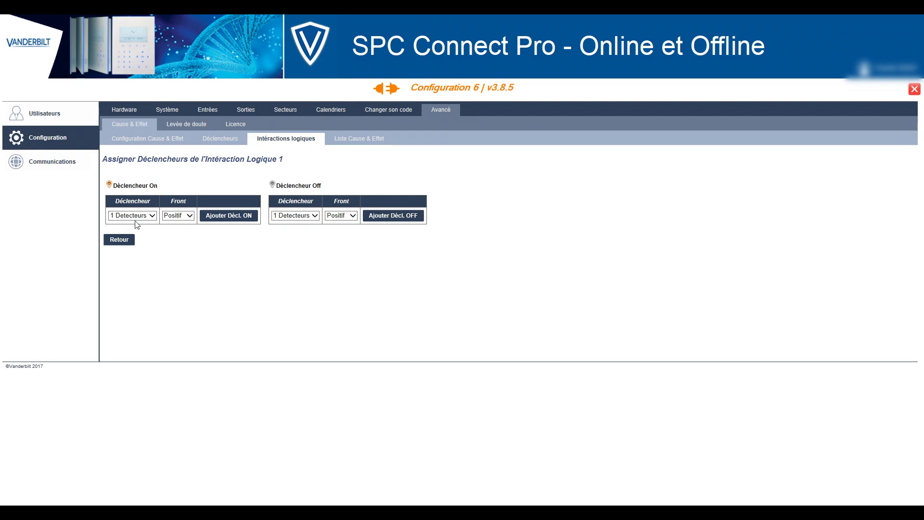
click(152, 217)
click(191, 216)
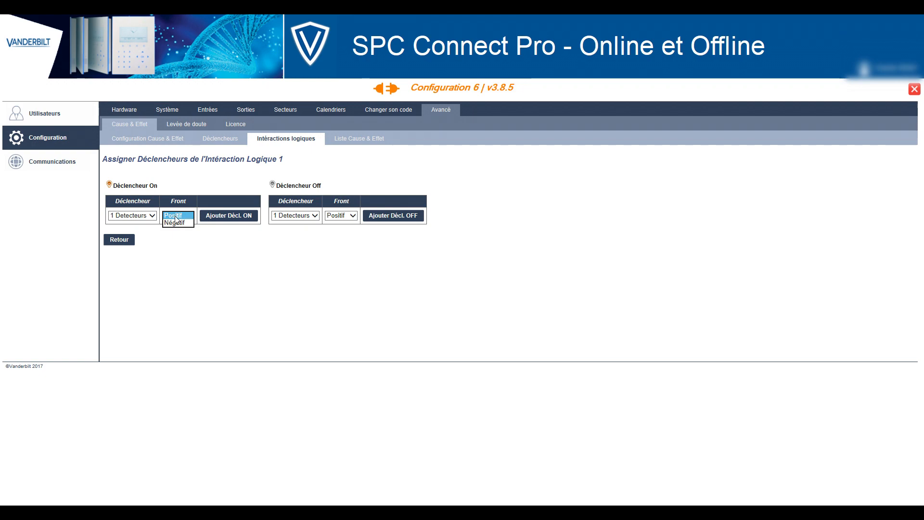
click(175, 216)
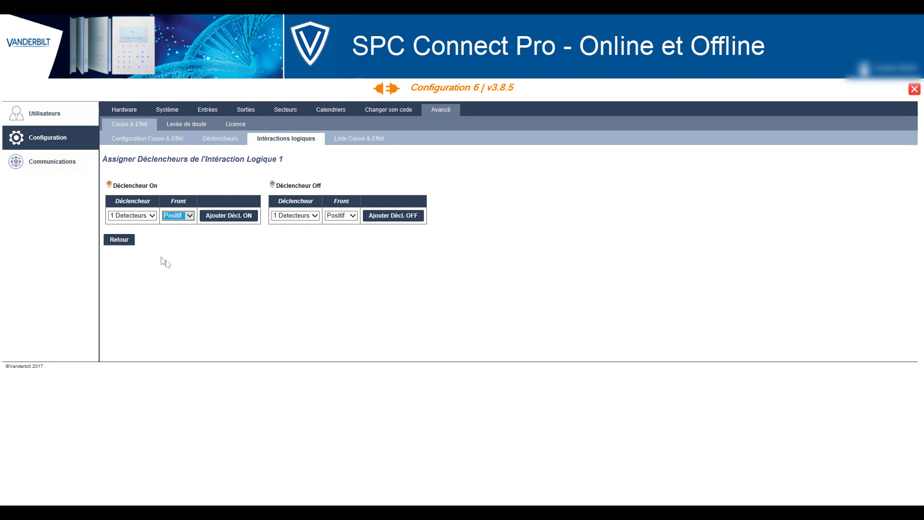
click(219, 216)
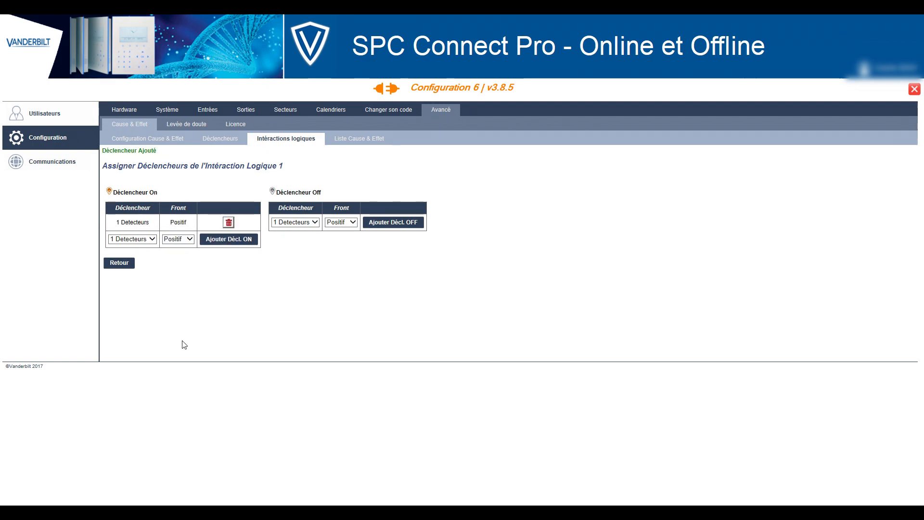
drag(115, 223, 188, 223)
click(117, 227)
drag(116, 222, 148, 223)
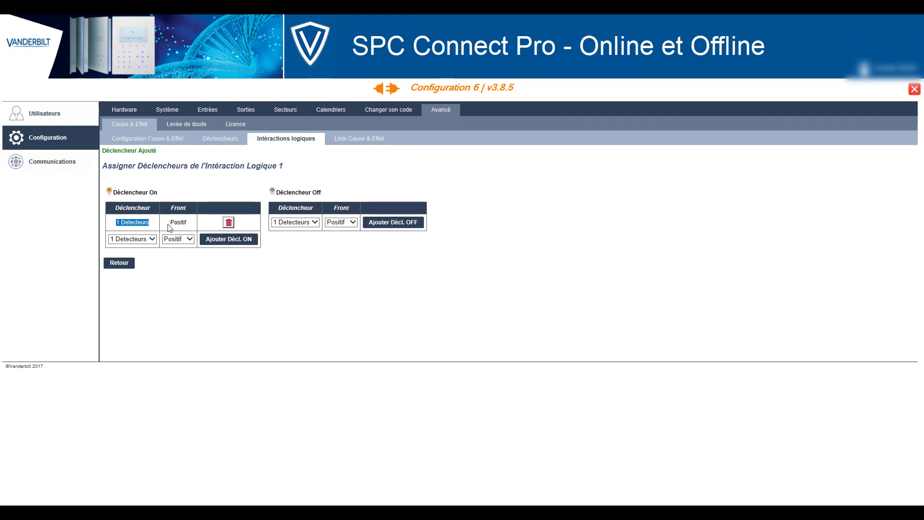
drag(171, 223, 190, 222)
drag(166, 195, 113, 195)
click(179, 198)
Assign the Detecteurs trigger with a Négatif edge as the OFF trigger and return to the interactions list.
click(340, 223)
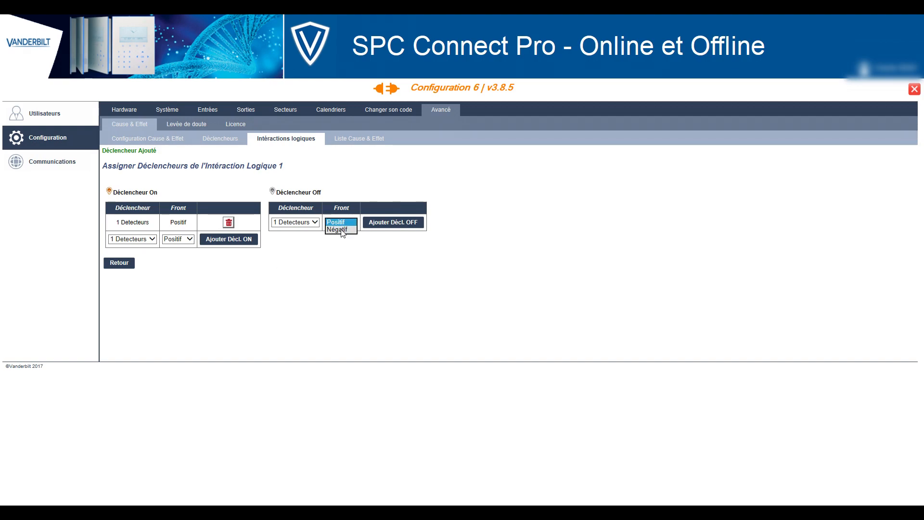
click(342, 230)
click(387, 226)
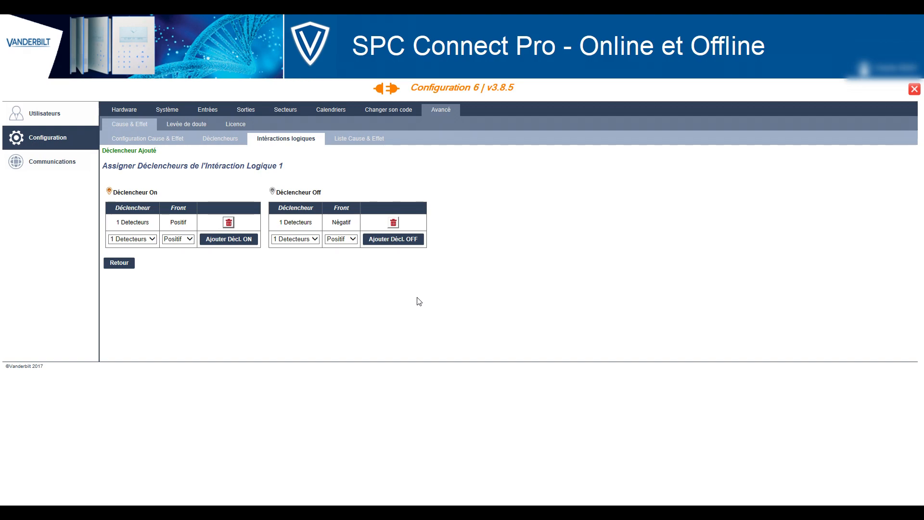
drag(116, 222, 179, 225)
drag(279, 225, 354, 225)
click(121, 263)
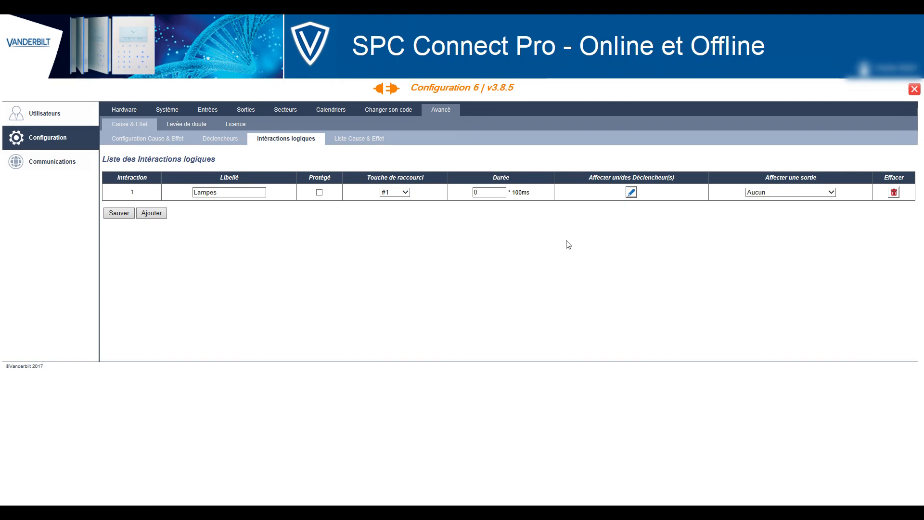
Change the type of output 6 to the logical interaction 1. Lampes and save it.
click(243, 115)
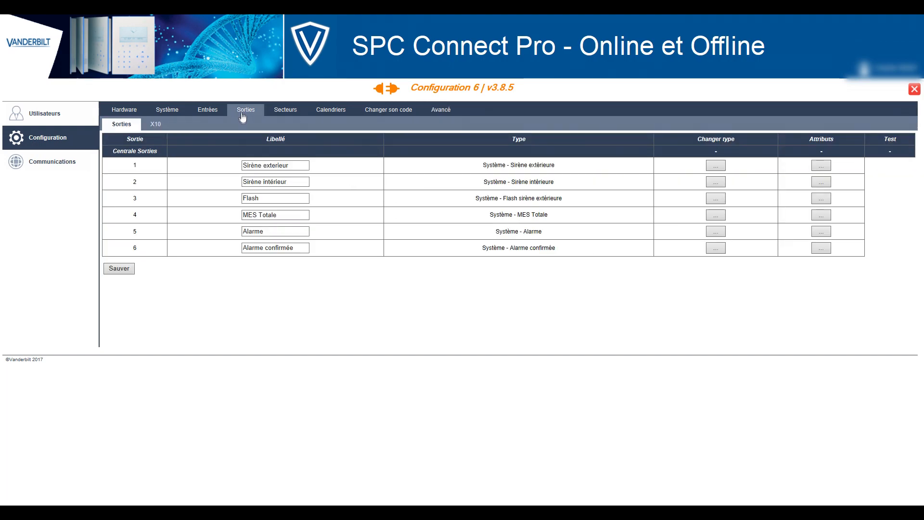
click(712, 249)
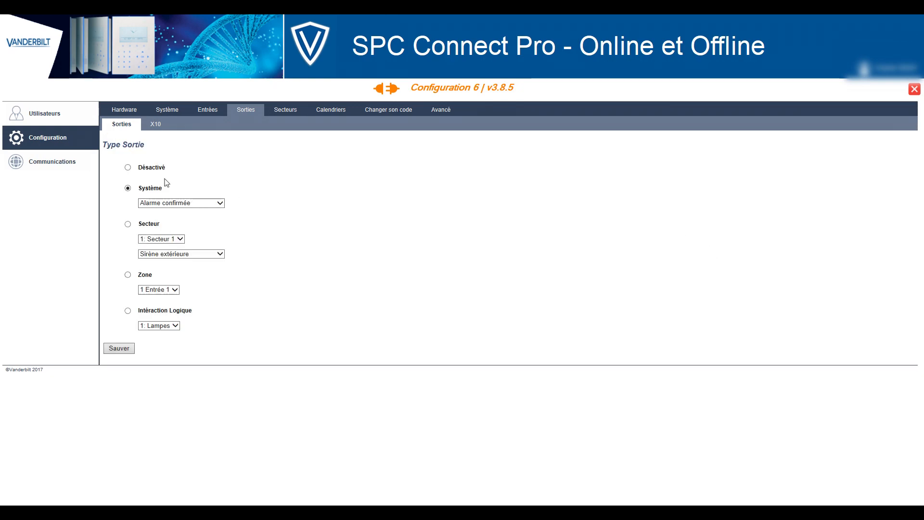
click(127, 311)
click(158, 326)
click(159, 332)
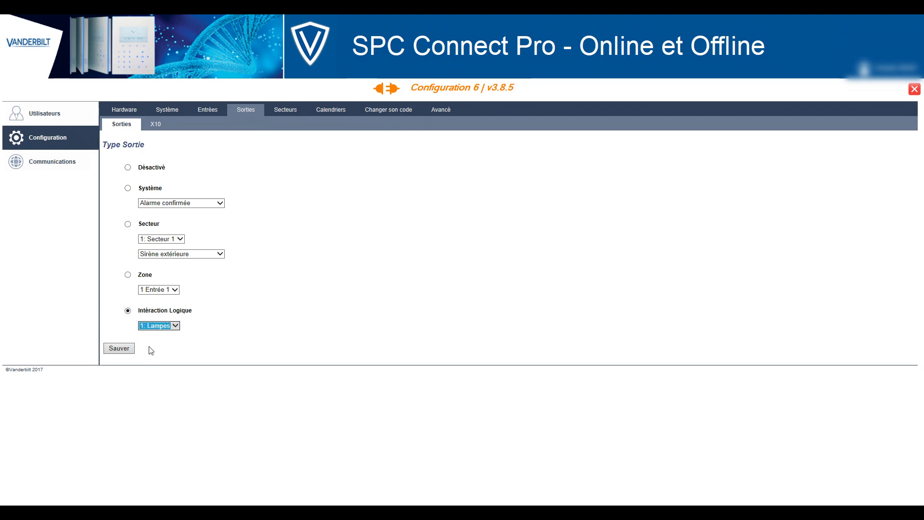
click(125, 352)
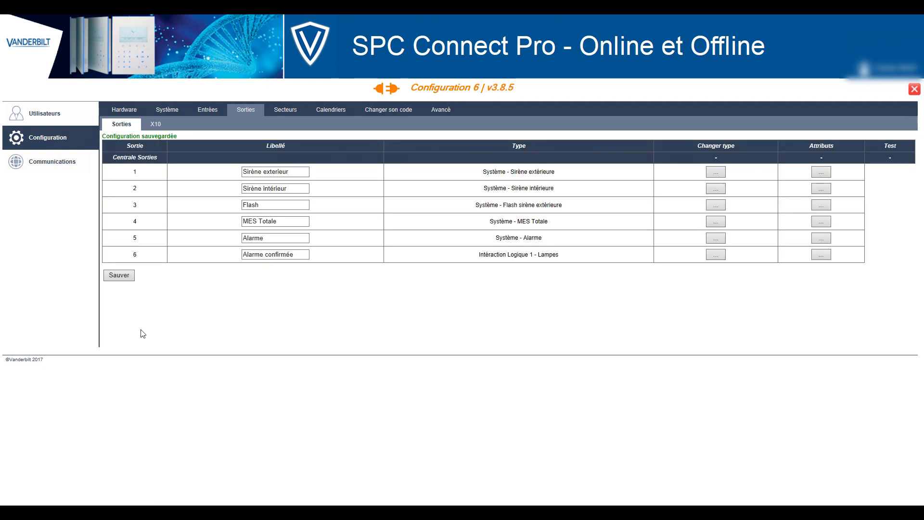
Rename output 6 as "Lampes" and save the outputs list.
drag(295, 258, 221, 262)
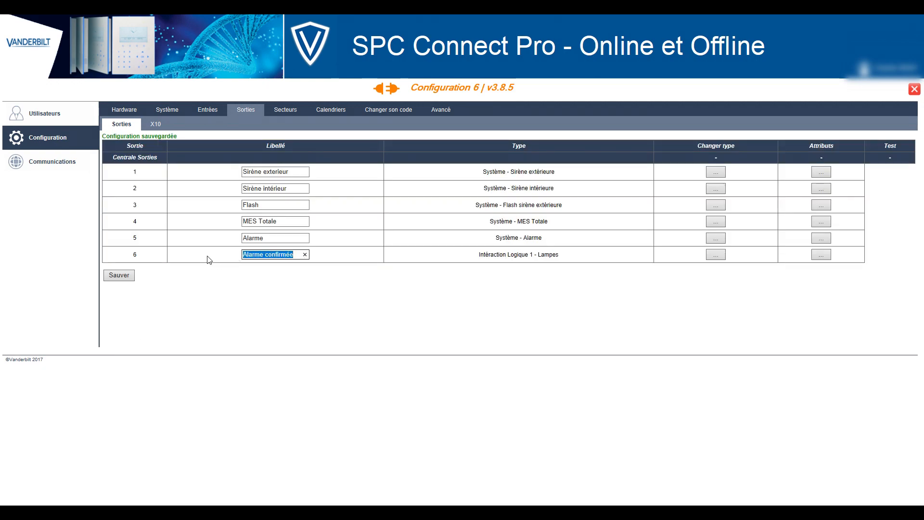
key(BackSpace)
text(Lampes)
click(128, 276)
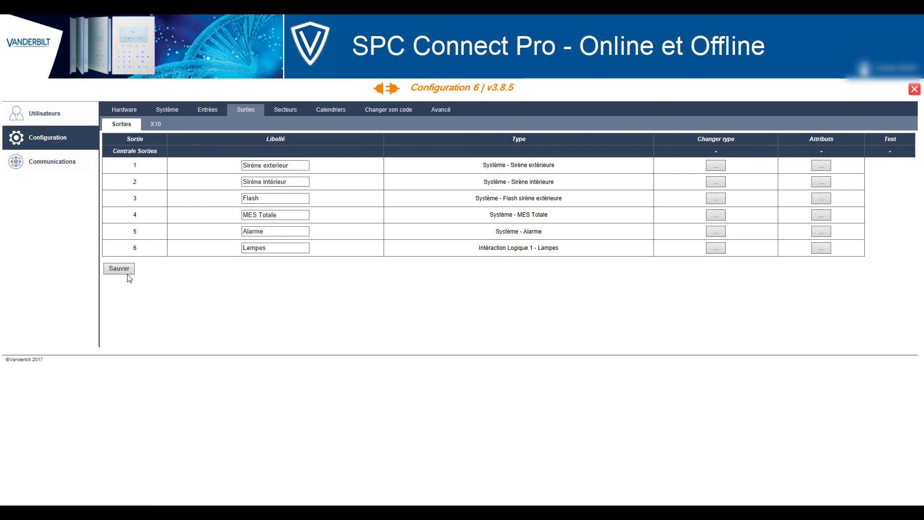